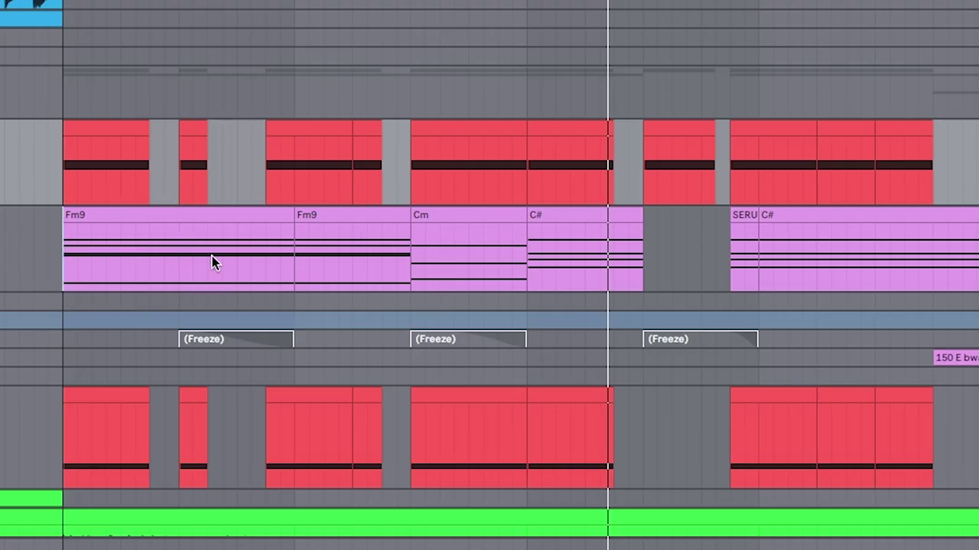
Step: Stop playback, deactivate the carrier track that holds the chord clips, and lower its volume to -inf
{"action": "key", "text": "space"}
{"action": "left_click", "coordinate": [142, 256]}
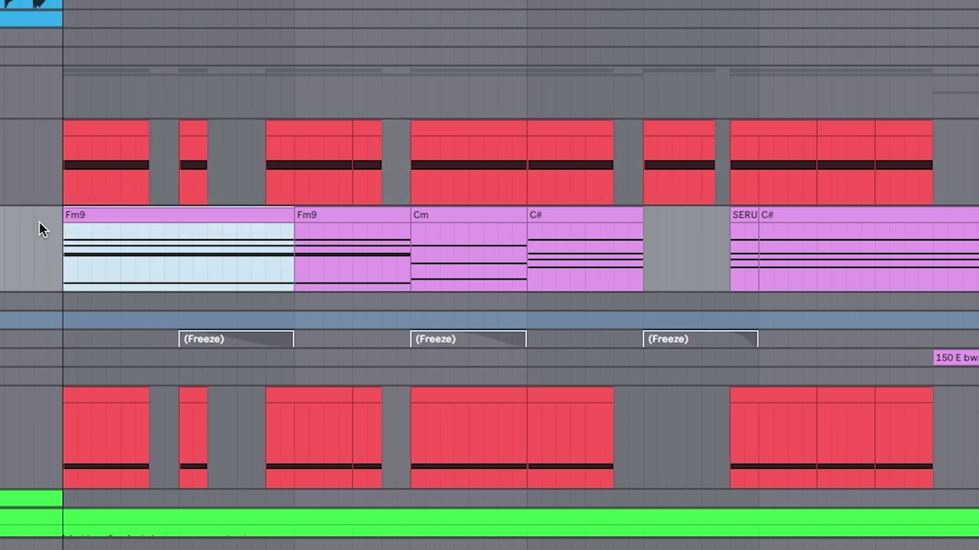
{"action": "left_click", "coordinate": [89, 134]}
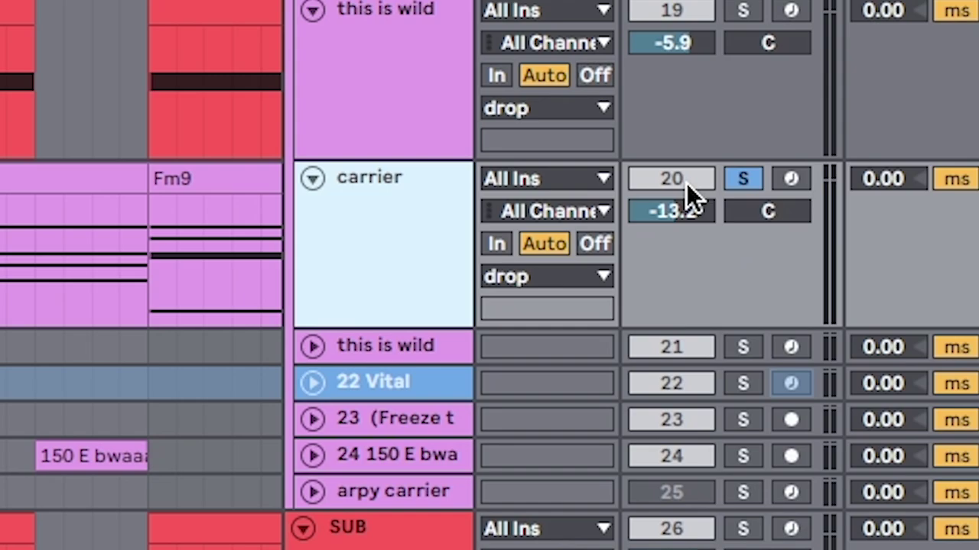
{"action": "left_click", "coordinate": [687, 183]}
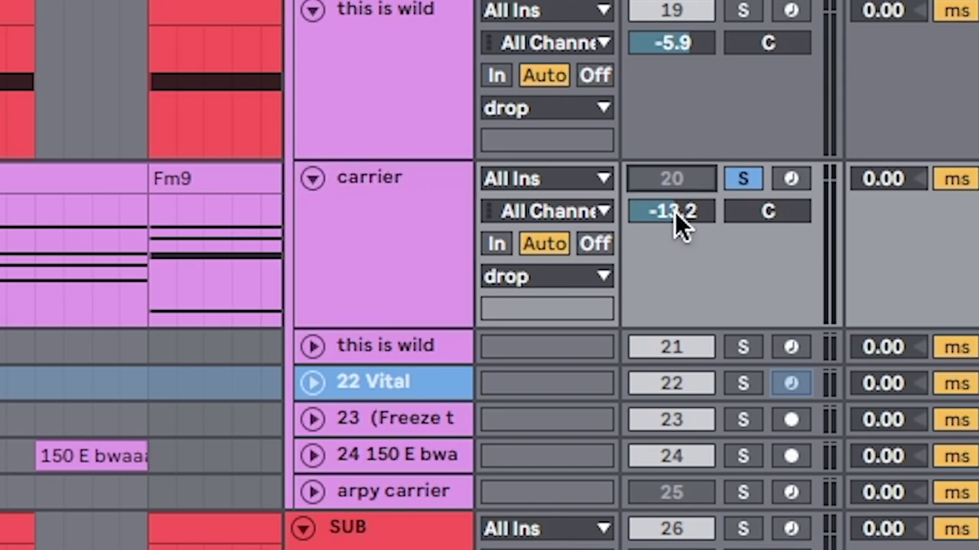
{"action": "left_click", "coordinate": [328, 191]}
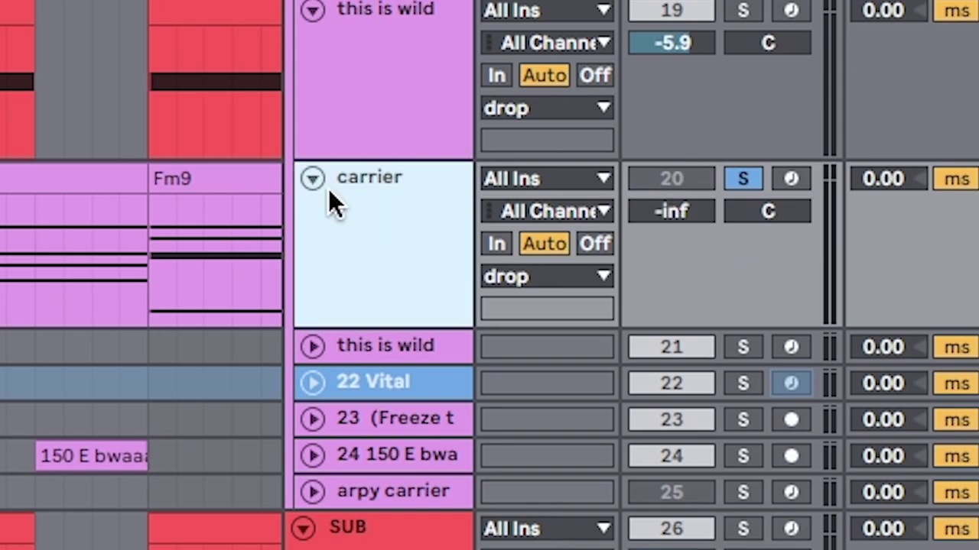
Step: On the bass track above the carrier, set the Vocoder's carrier type to External and take its audio from the carrier track
{"action": "scroll", "coordinate": [229, 105], "scroll_direction": "up", "scroll_amount": 1}
{"action": "key", "text": "Up"}
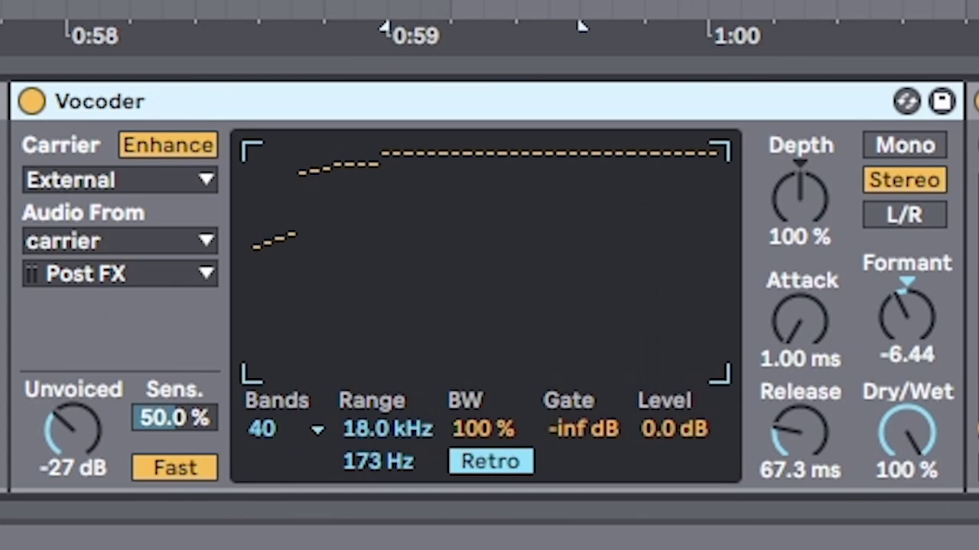
{"action": "left_click", "coordinate": [119, 182]}
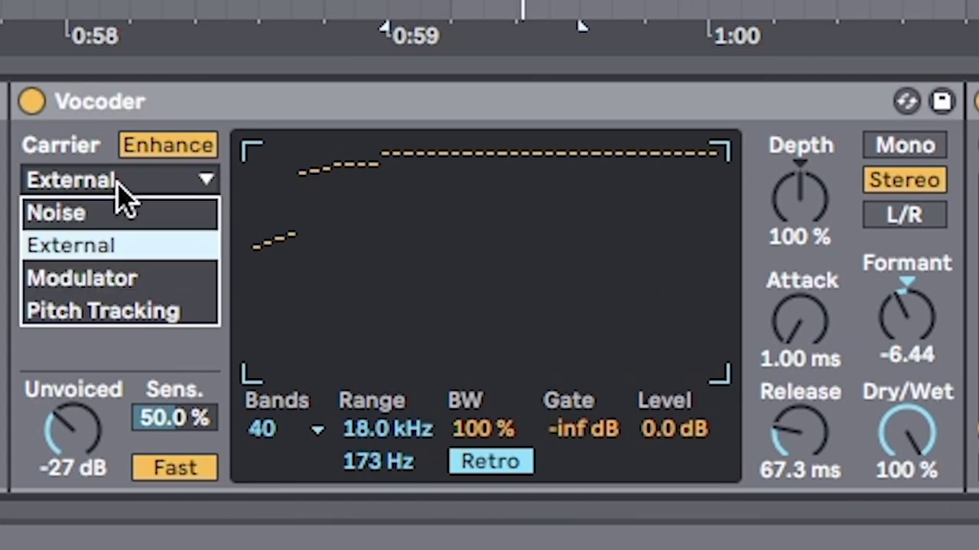
{"action": "left_click", "coordinate": [107, 244]}
{"action": "left_click", "coordinate": [153, 247]}
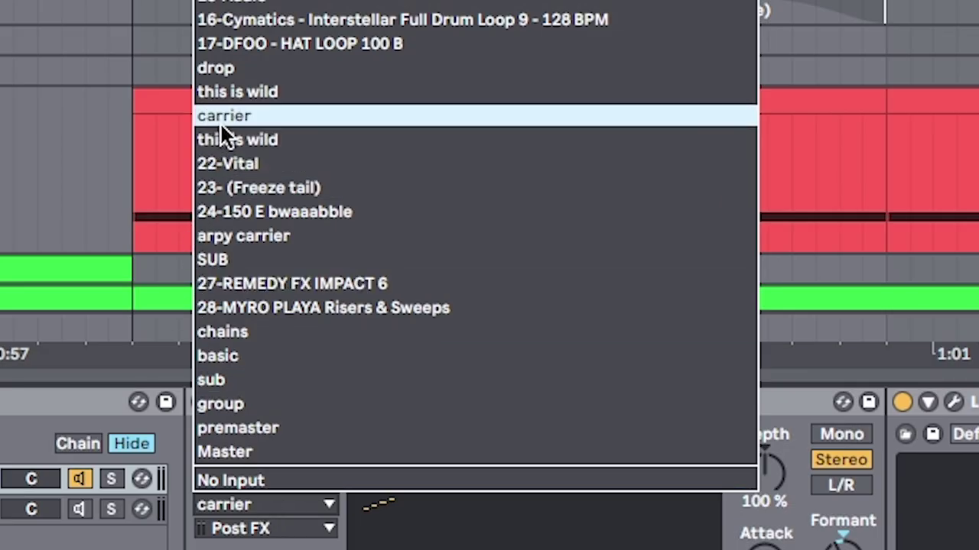
{"action": "left_click", "coordinate": [221, 123]}
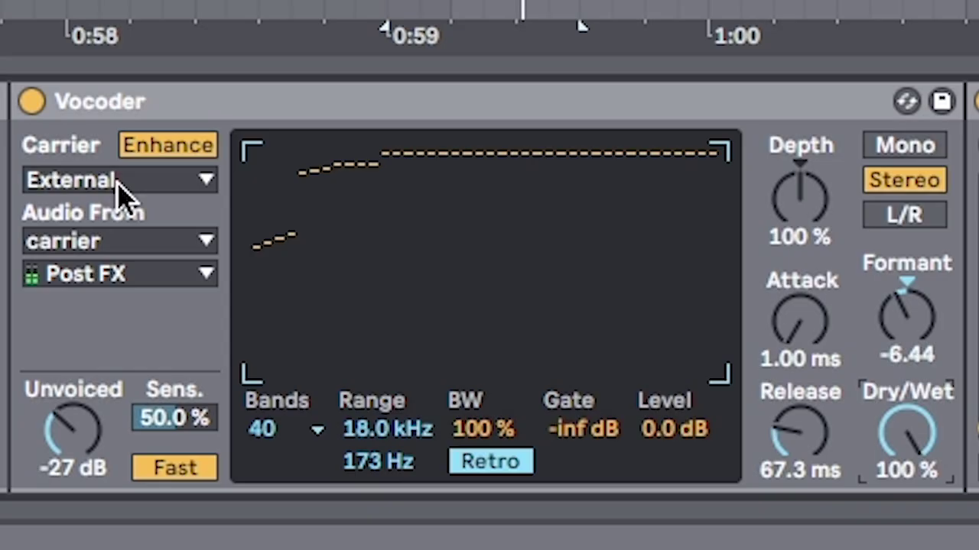
{"action": "left_click", "coordinate": [120, 184]}
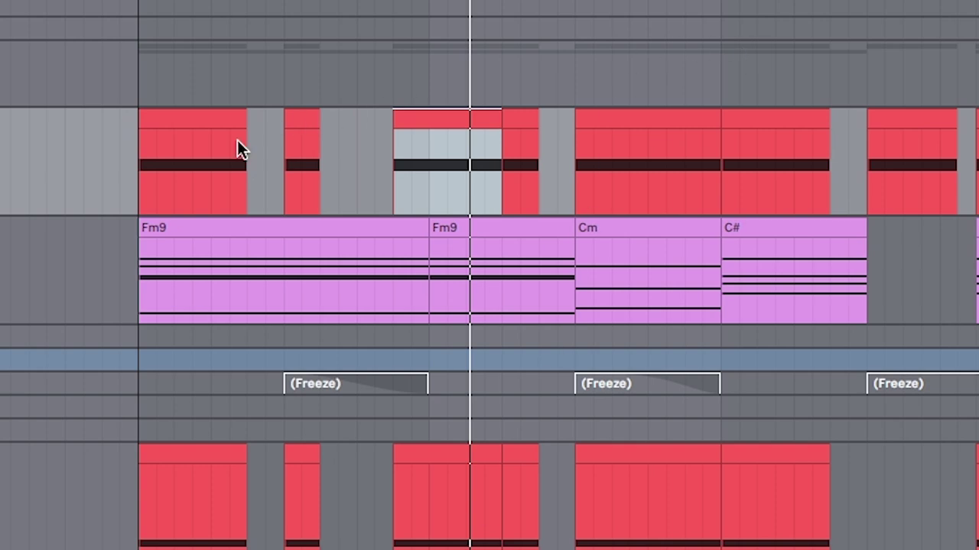
Step: Select the bass clips on the "this is wild" track that run above the Fm9 and Cm chord clips
{"action": "left_click_drag", "start_coordinate": [145, 182], "coordinate": [729, 211]}
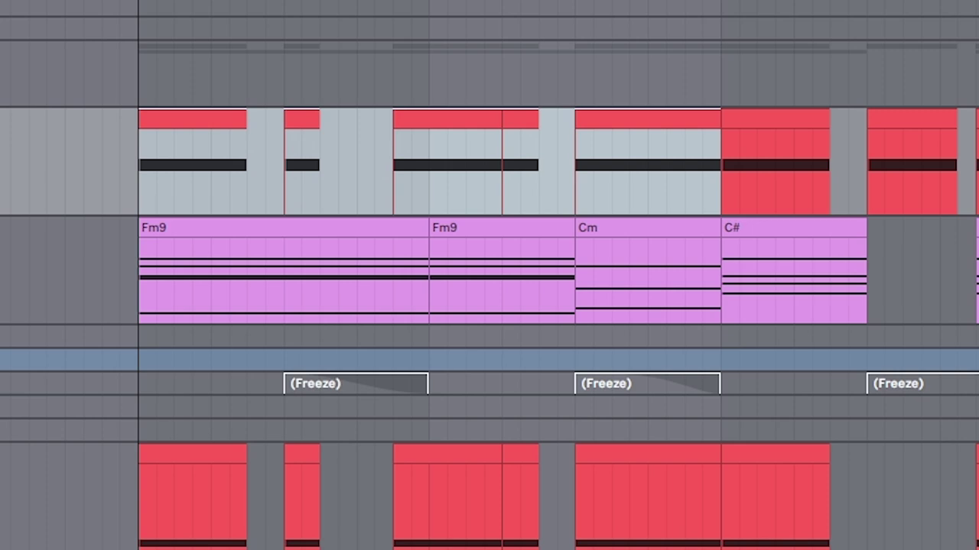
{"action": "left_click", "coordinate": [135, 179]}
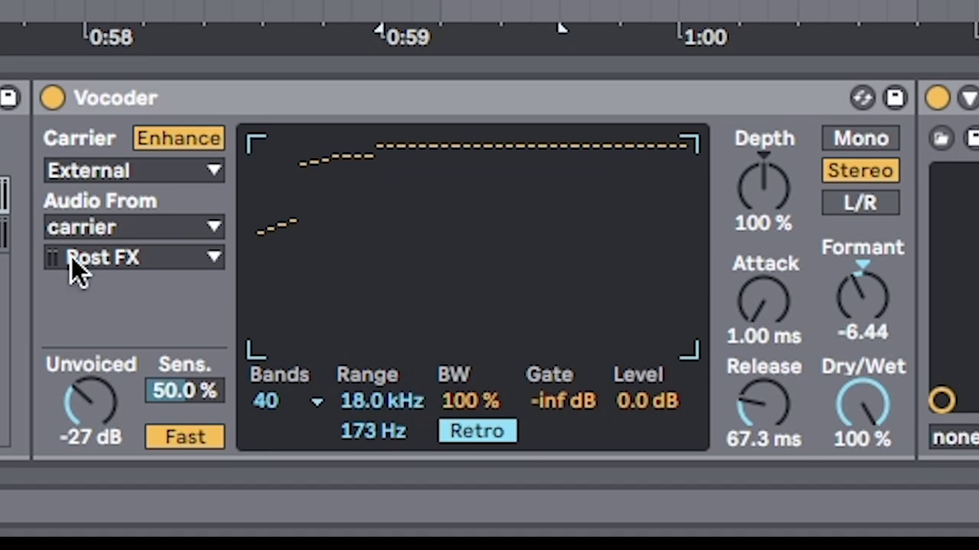
Step: Switch the Vocoder's Enhance off and on again, choose 40 bands, and toggle the Retro filter mode back to Retro
{"action": "left_click", "coordinate": [170, 143]}
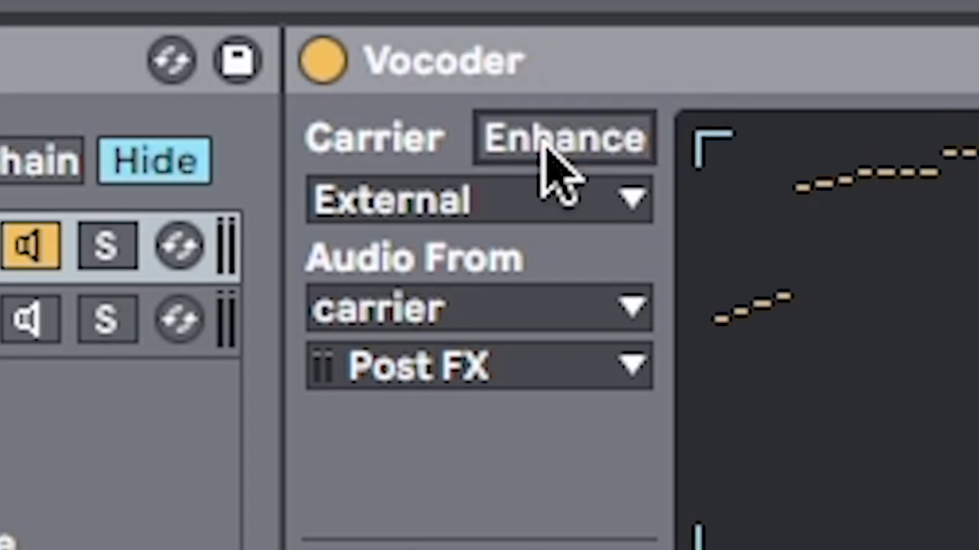
{"action": "left_click", "coordinate": [170, 143]}
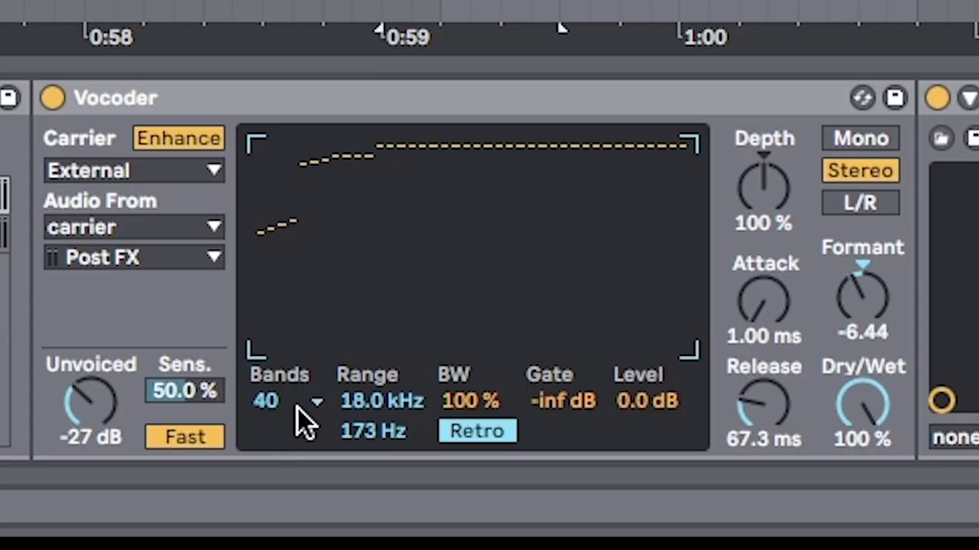
{"action": "left_click", "coordinate": [297, 409]}
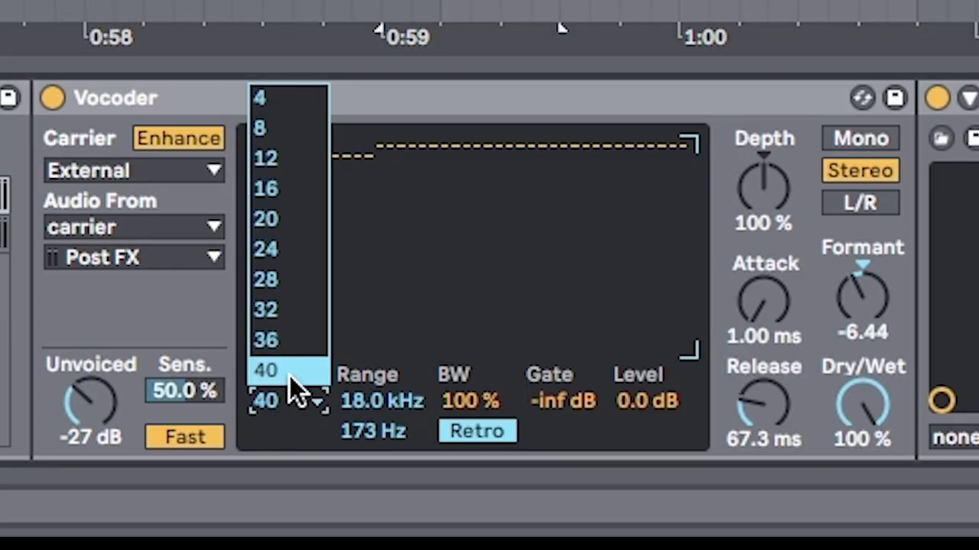
{"action": "left_click", "coordinate": [288, 370]}
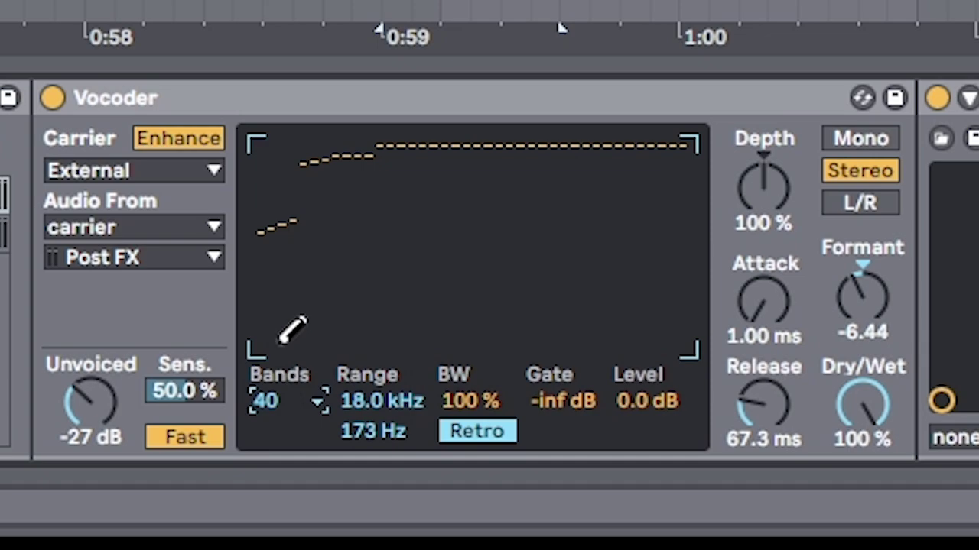
{"action": "left_click", "coordinate": [491, 441]}
{"action": "left_click", "coordinate": [489, 440]}
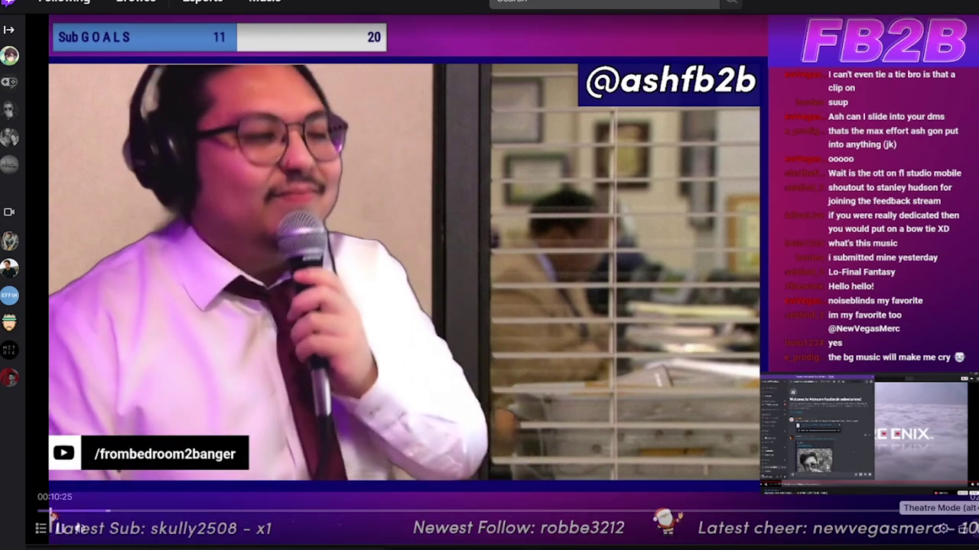
{"action": "left_click", "coordinate": [963, 529]}
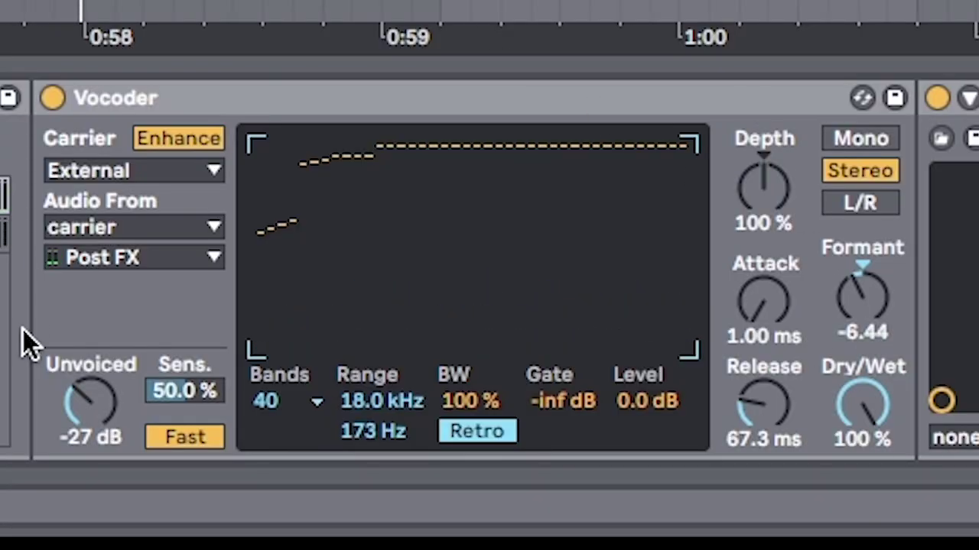
Step: Try the Vocoder's Dry/Wet at 48 % and return it to 100 %
{"action": "left_click", "coordinate": [863, 400]}
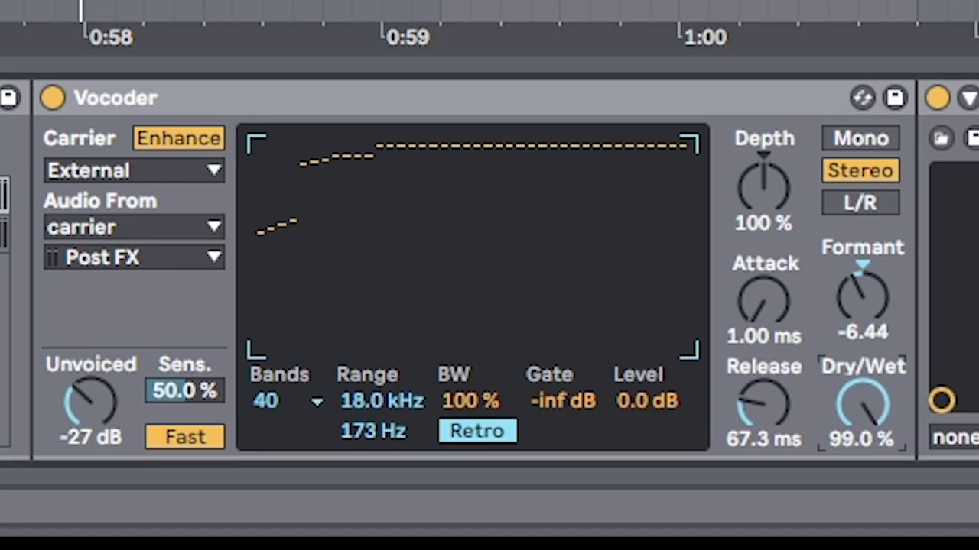
{"action": "left_click_drag", "start_coordinate": [863, 400], "coordinate": [863, 439]}
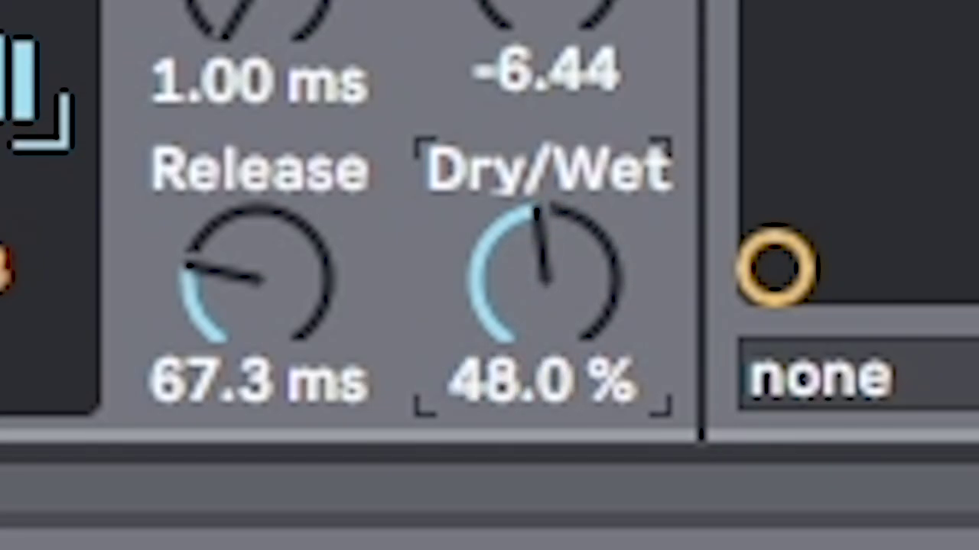
{"action": "left_click_drag", "start_coordinate": [544, 275], "coordinate": [544, 213]}
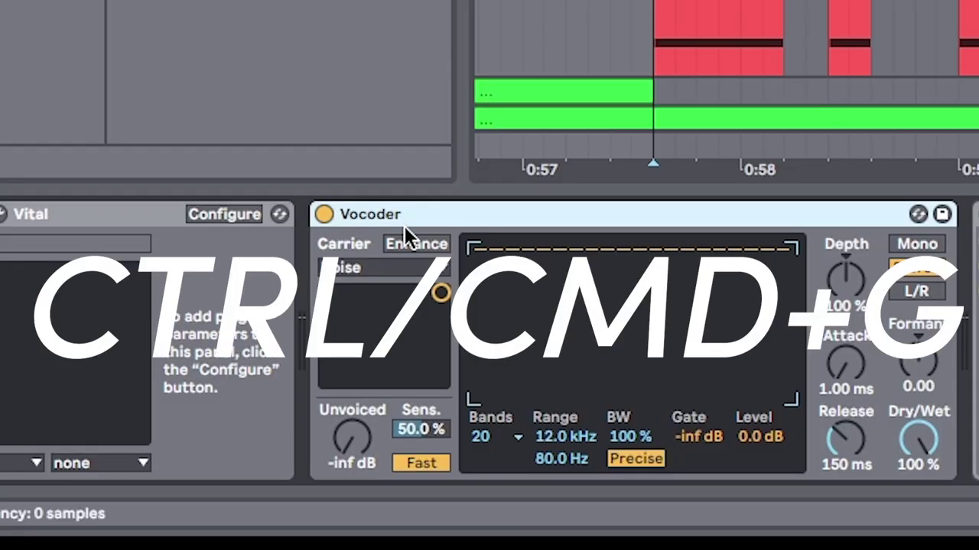
Step: Group the Vocoder into an Audio Effect Rack, show the rack's chain list, and create a second chain
{"action": "key", "text": "ctrl+g"}
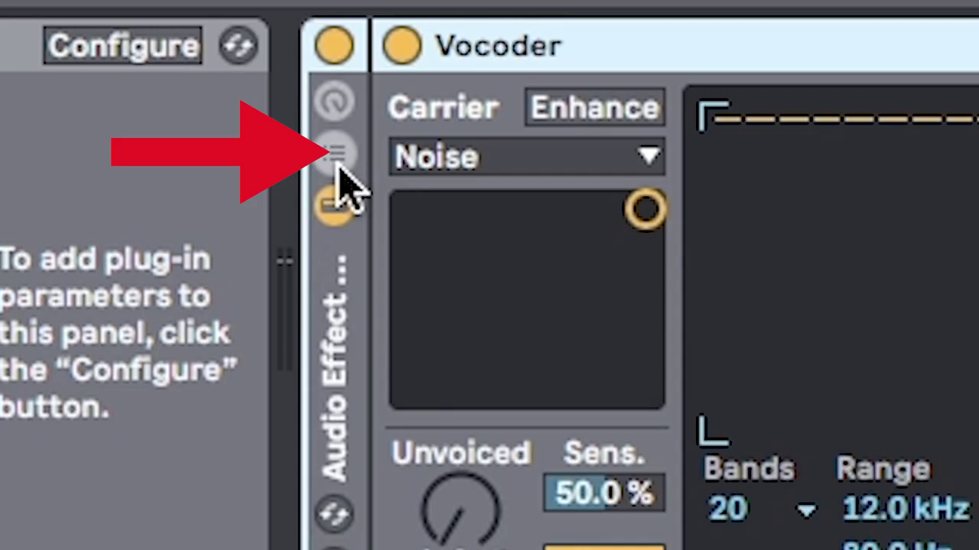
{"action": "left_click", "coordinate": [328, 267]}
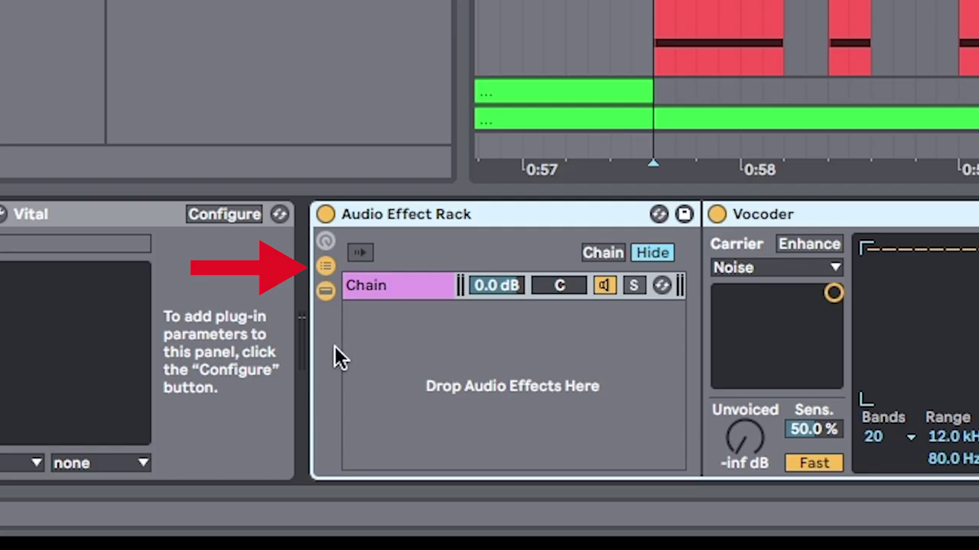
{"action": "left_click", "coordinate": [516, 370]}
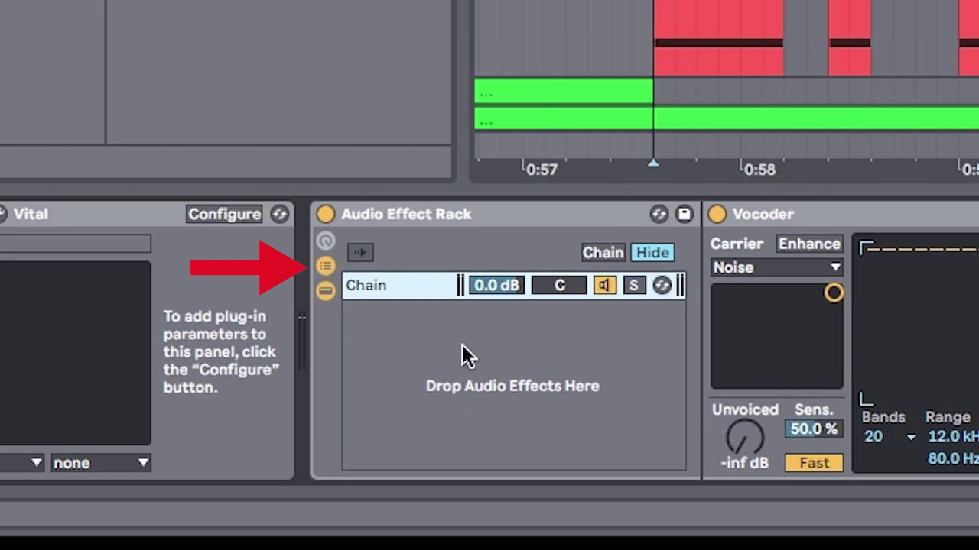
{"action": "right_click", "coordinate": [467, 355]}
{"action": "left_click", "coordinate": [505, 361]}
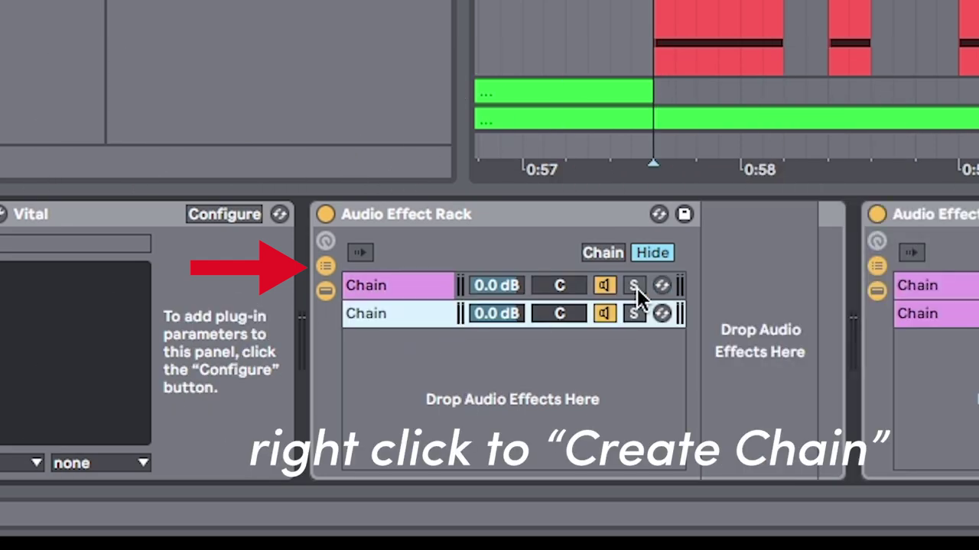
{"action": "left_click", "coordinate": [400, 284]}
{"action": "left_click", "coordinate": [416, 324]}
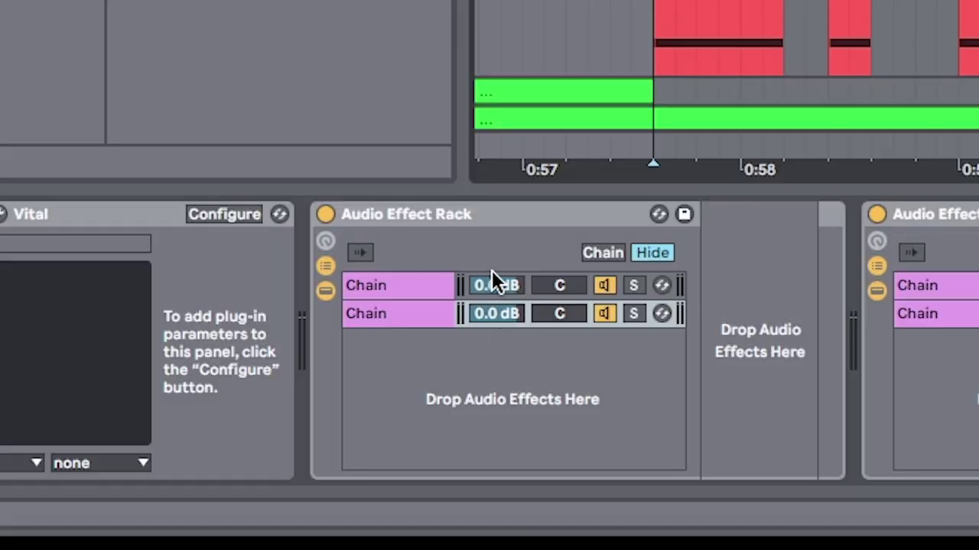
Step: Solo the rack's Vocoder chain and its second chain in turn during playback to hear each one alone
{"action": "left_click", "coordinate": [511, 218]}
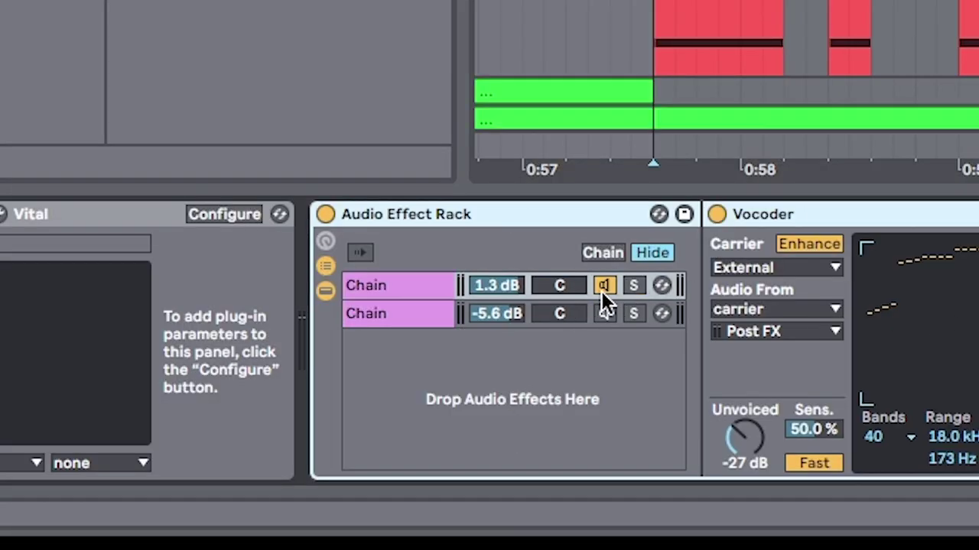
{"action": "left_click", "coordinate": [630, 285]}
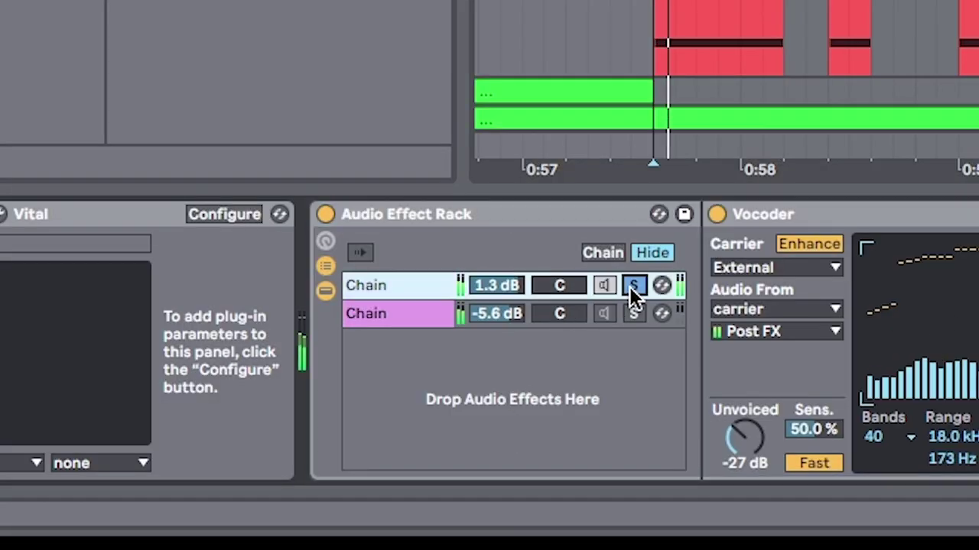
{"action": "left_click", "coordinate": [628, 314]}
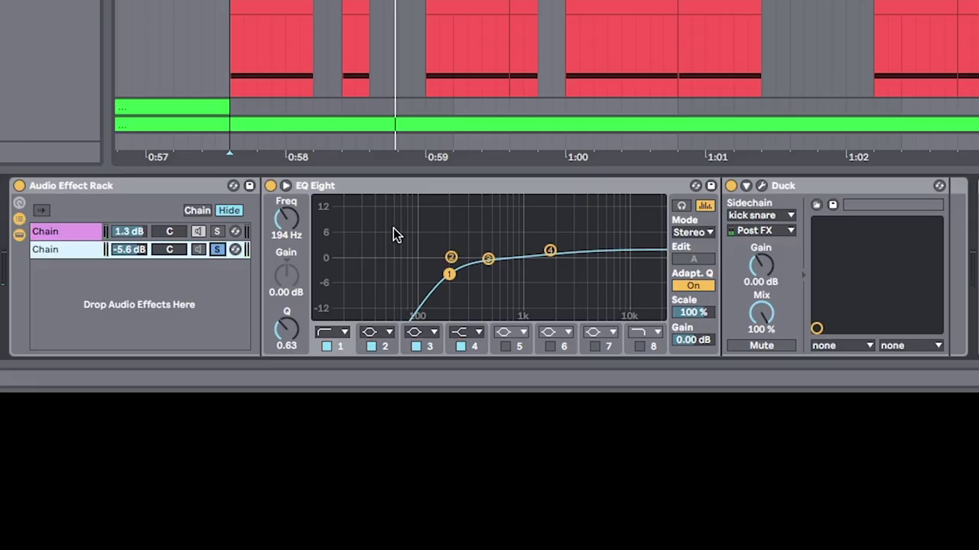
Step: Examine the effects on both rack chains: Vocoder and LittlePlate on the first, EQ Eight and Duck on the second
{"action": "left_click", "coordinate": [73, 231]}
{"action": "left_click", "coordinate": [85, 251]}
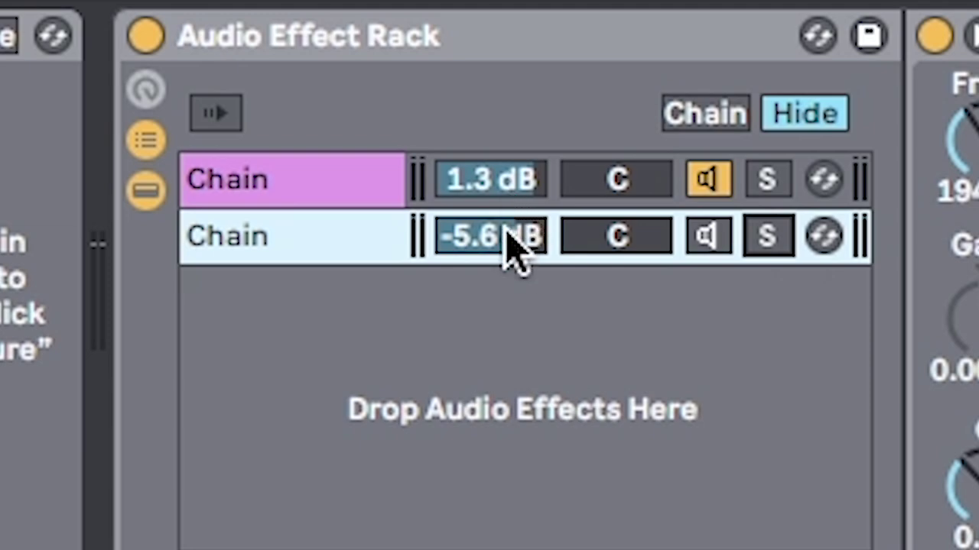
{"action": "left_click", "coordinate": [135, 232]}
{"action": "left_click", "coordinate": [287, 243]}
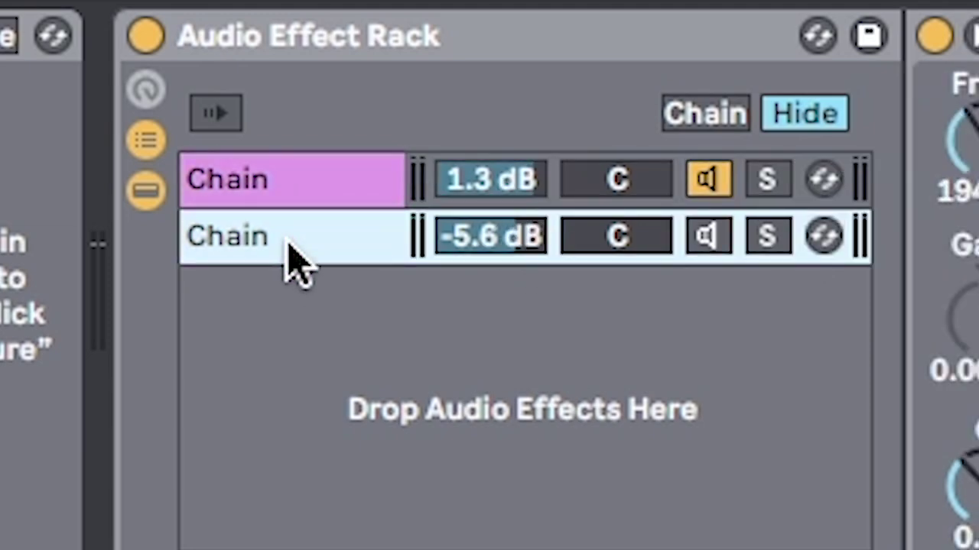
{"action": "left_click", "coordinate": [307, 181]}
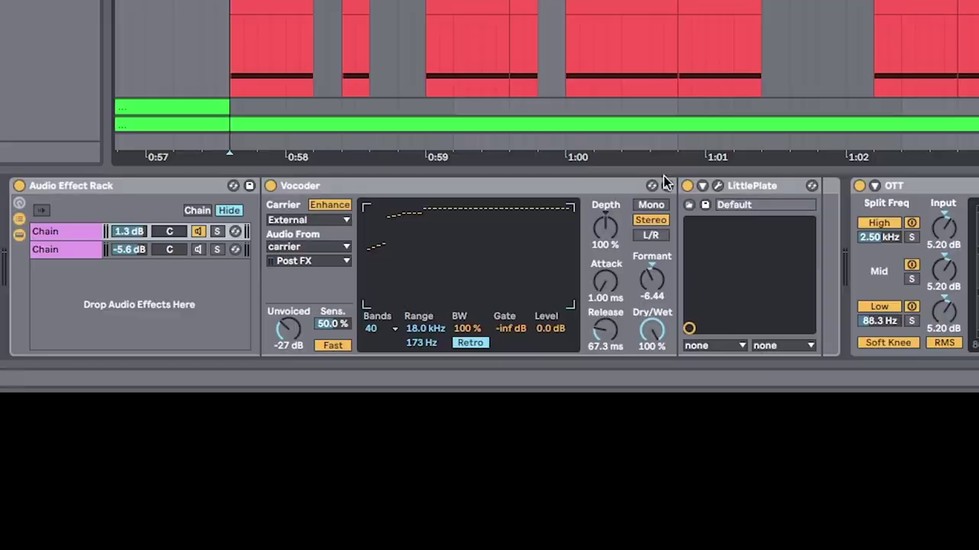
{"action": "left_click", "coordinate": [760, 198]}
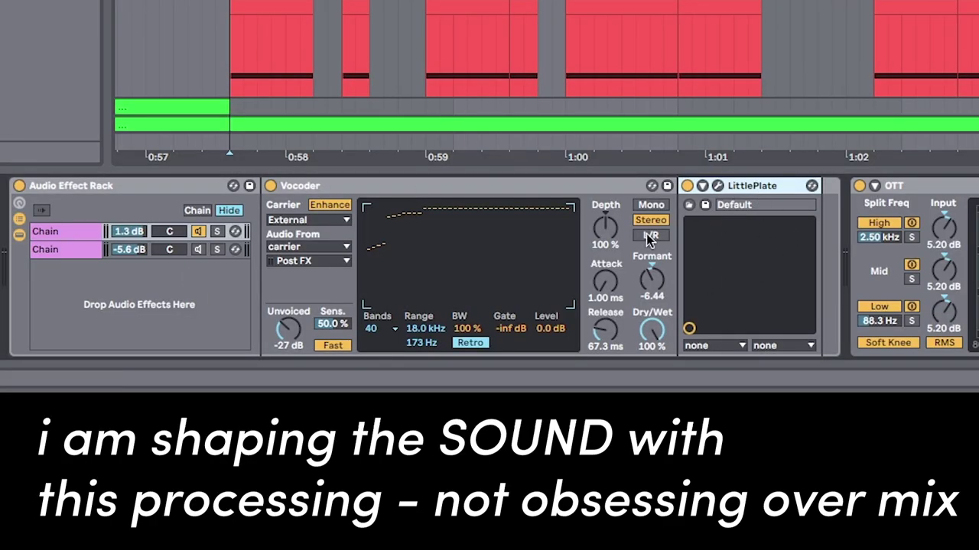
{"action": "left_click", "coordinate": [75, 257]}
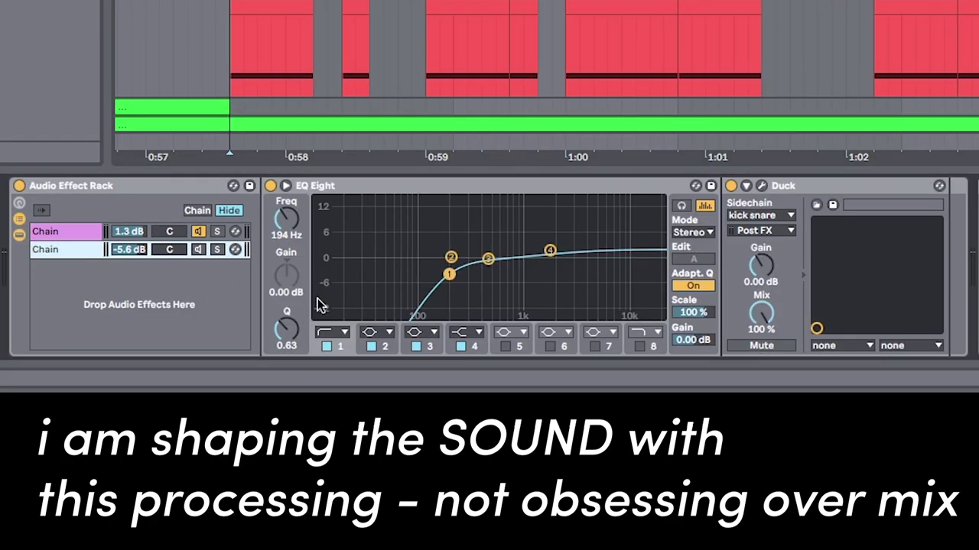
{"action": "left_click", "coordinate": [816, 205]}
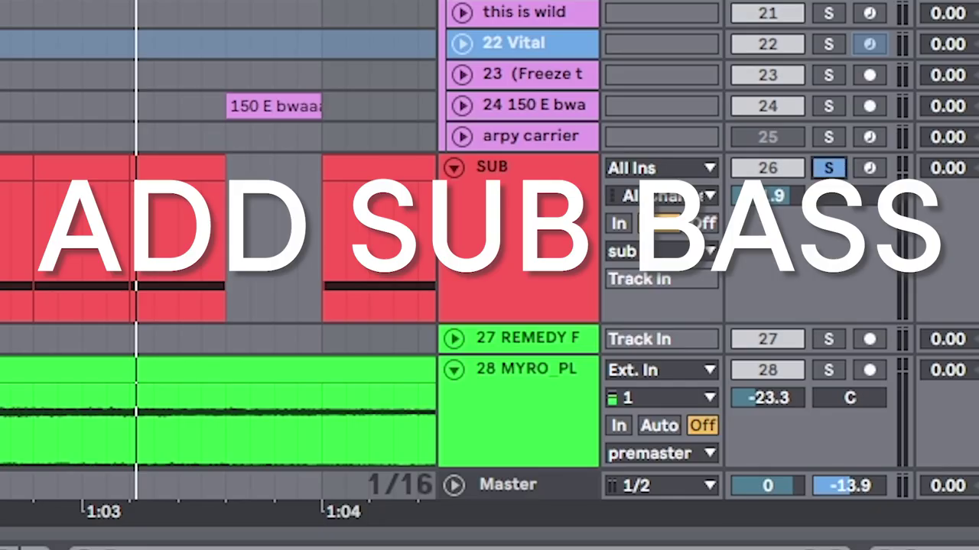
Step: Copy the bass MIDI clips from the "this is wild" track onto the SUB track and play the drop from bar 37
{"action": "left_click_drag", "start_coordinate": [76, 101], "coordinate": [662, 102]}
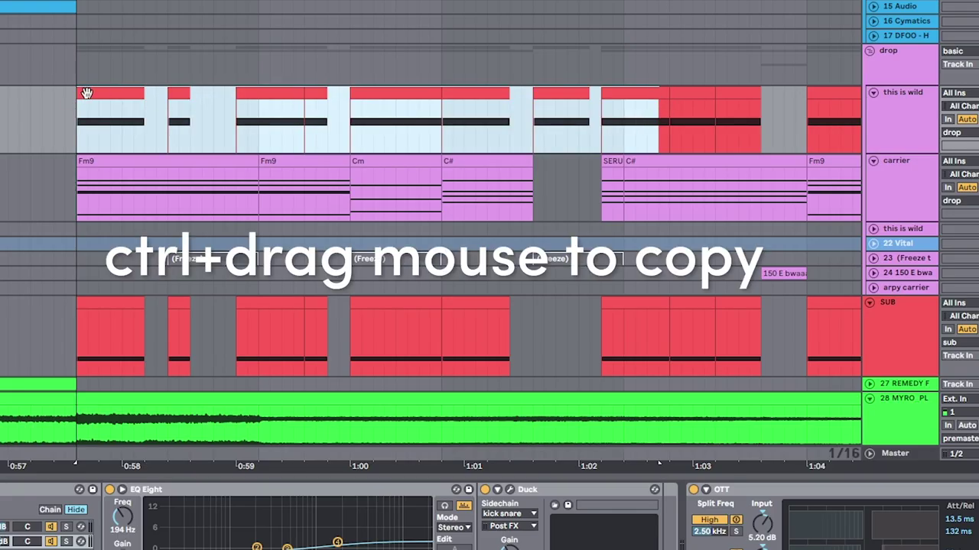
{"action": "left_click_drag", "start_coordinate": [86, 93], "coordinate": [90, 344]}
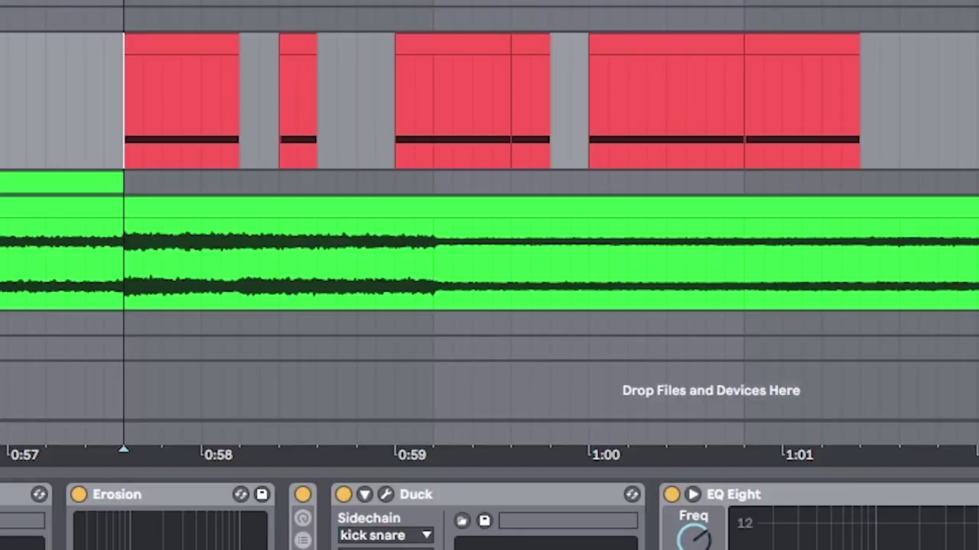
{"action": "left_click", "coordinate": [127, 287]}
{"action": "key", "text": "space"}
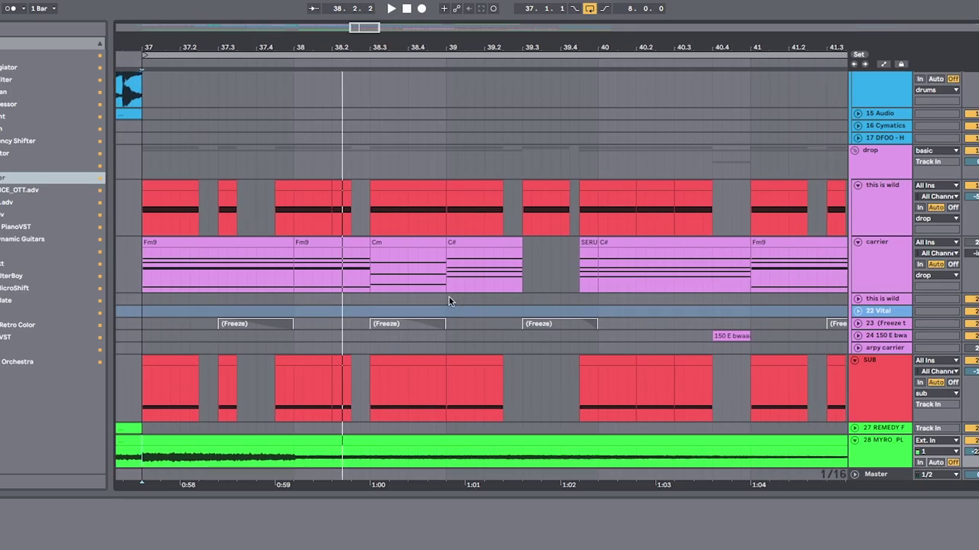
Step: Try extending the carrier's C# chord across the gap at 39.3.1–39.4.3, restore the gap, and play from bar 39
{"action": "left_click_drag", "start_coordinate": [522, 268], "coordinate": [580, 279]}
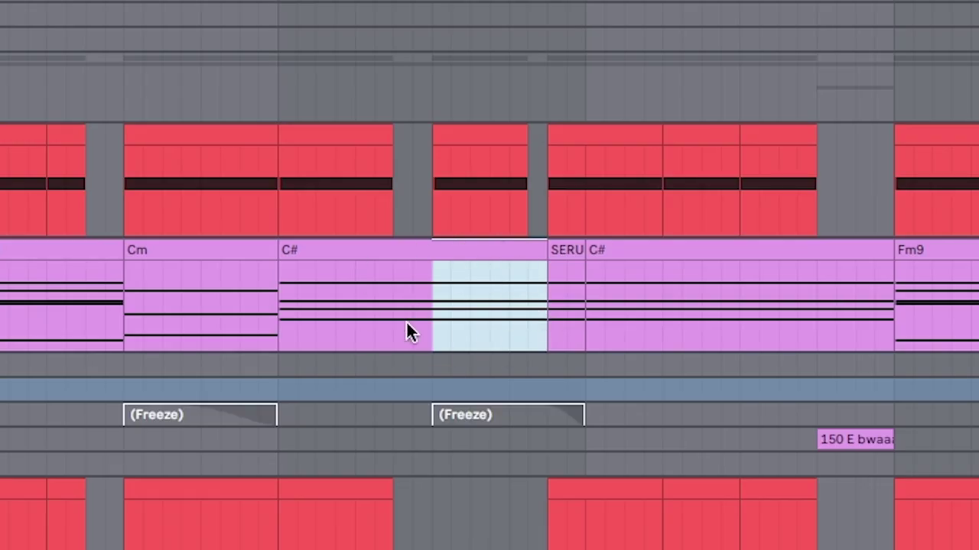
{"action": "left_click_drag", "start_coordinate": [539, 251], "coordinate": [432, 251]}
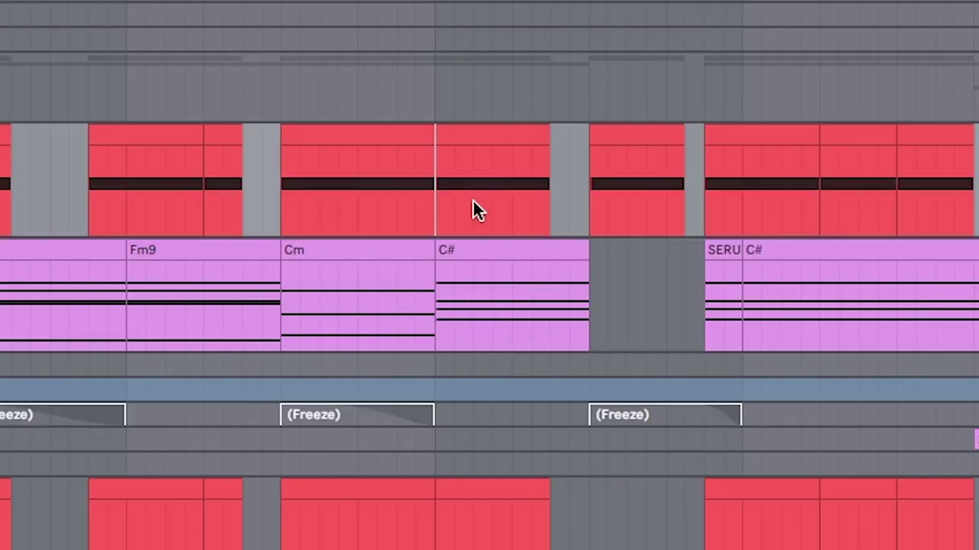
{"action": "left_click", "coordinate": [443, 94]}
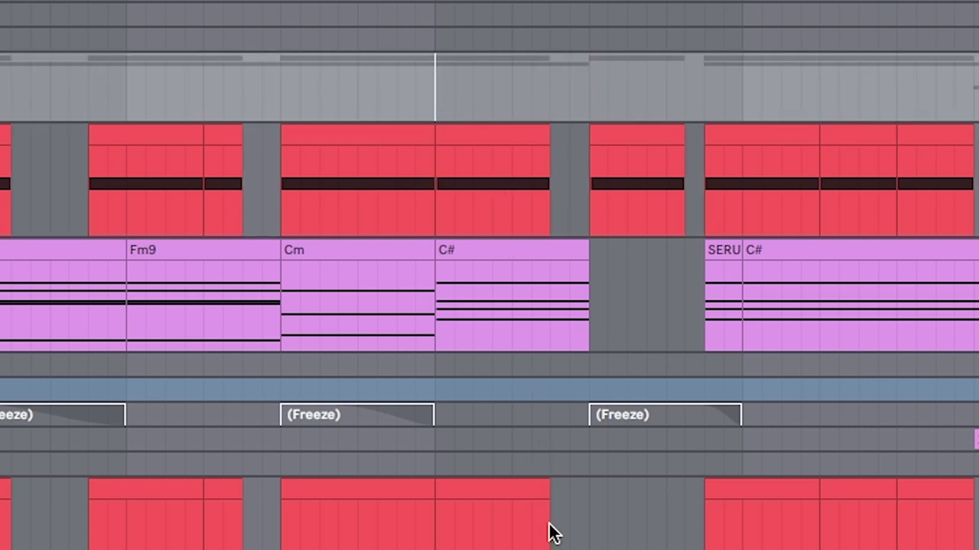
{"action": "key", "text": "space"}
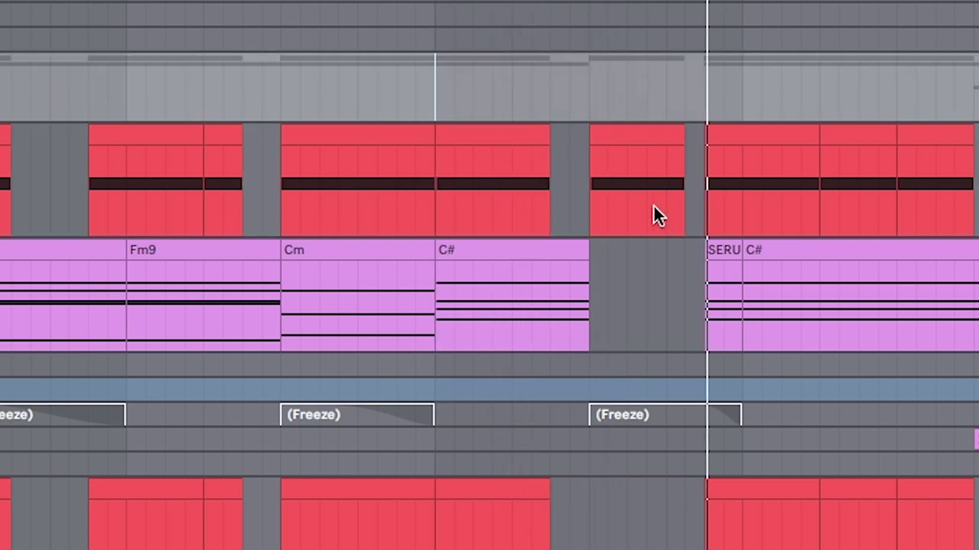
{"action": "left_click_drag", "start_coordinate": [445, 130], "coordinate": [501, 143]}
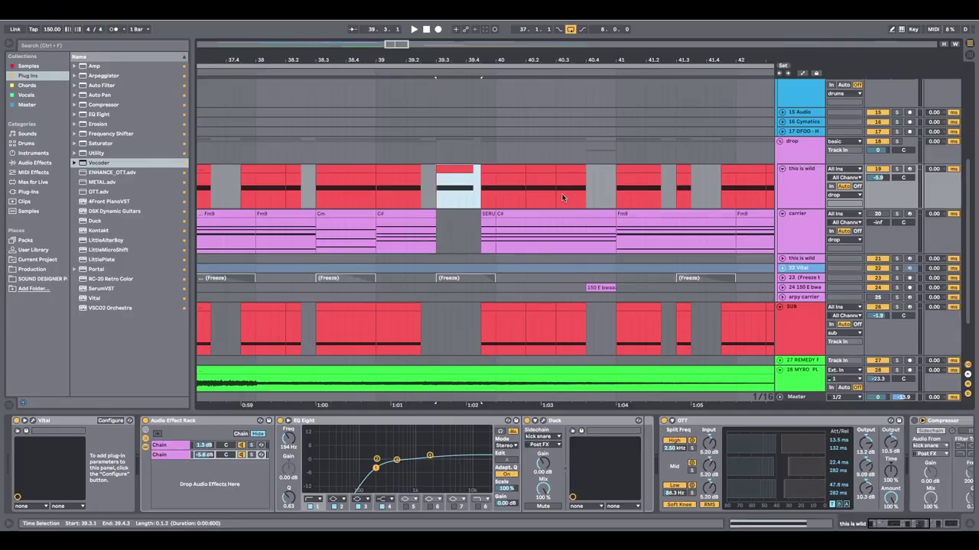
{"action": "scroll", "coordinate": [583, 195], "scroll_direction": "right", "scroll_amount": 3}
{"action": "scroll", "coordinate": [586, 198], "scroll_direction": "up", "scroll_amount": 3}
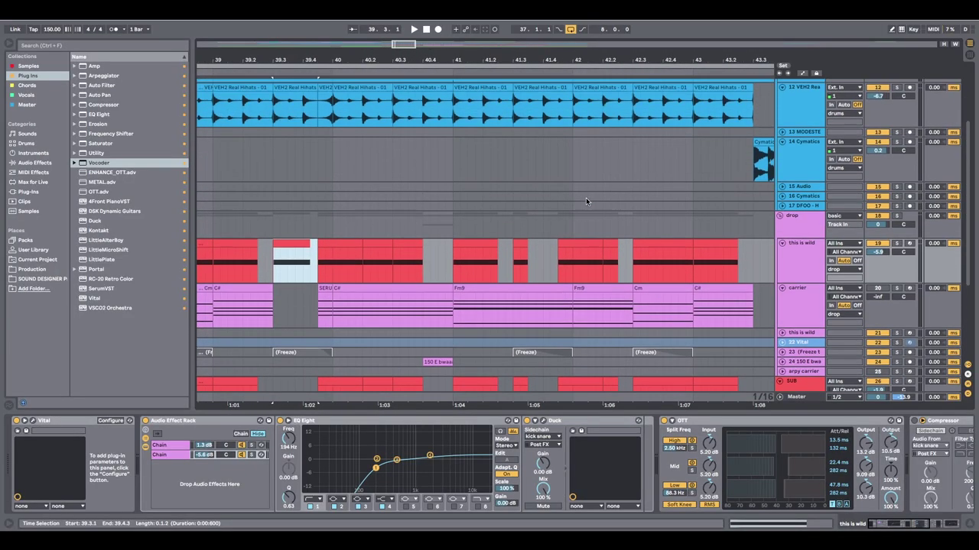
{"action": "scroll", "coordinate": [587, 195], "scroll_direction": "right", "scroll_amount": 2}
{"action": "scroll", "coordinate": [586, 195], "scroll_direction": "right", "scroll_amount": 2}
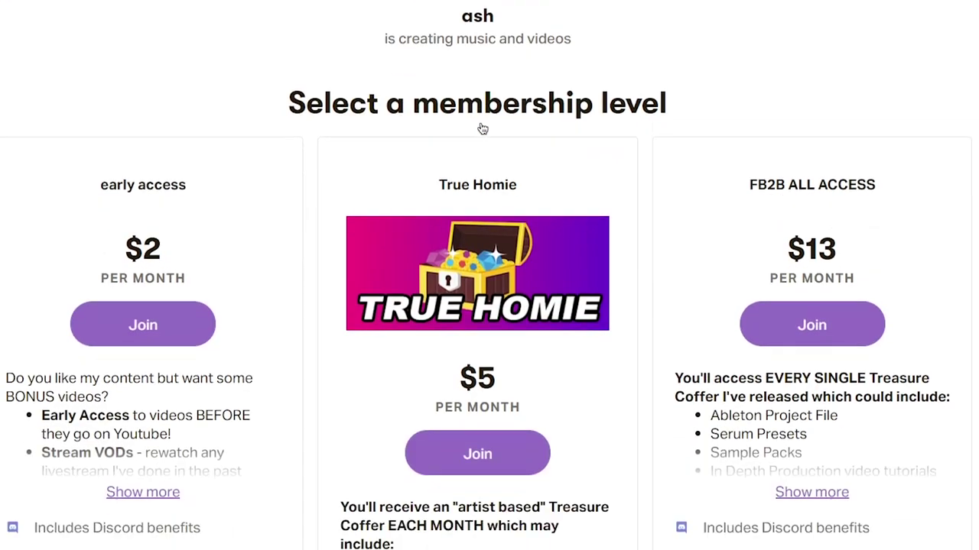
{"action": "scroll", "coordinate": [563, 127], "scroll_direction": "down", "scroll_amount": 4}
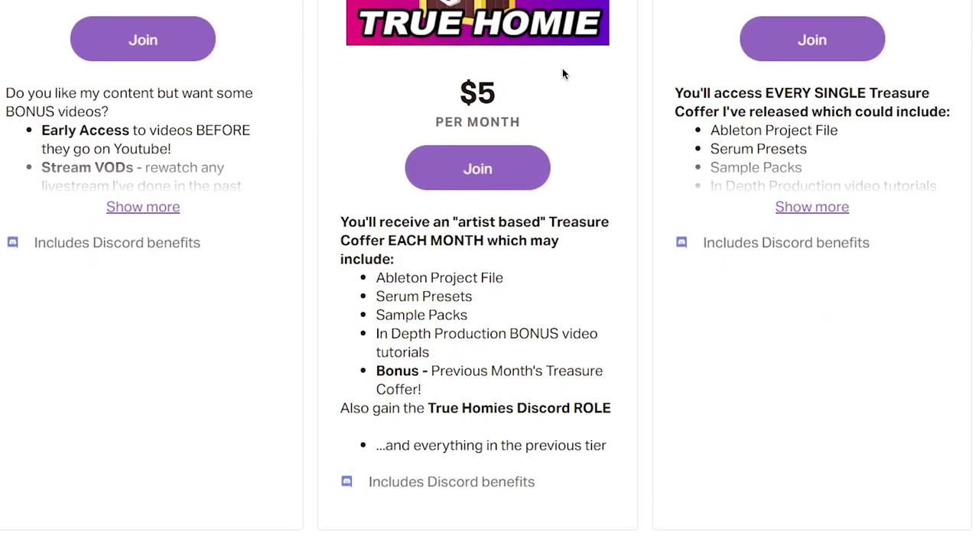
{"action": "scroll", "coordinate": [610, 94], "scroll_direction": "down", "scroll_amount": 3}
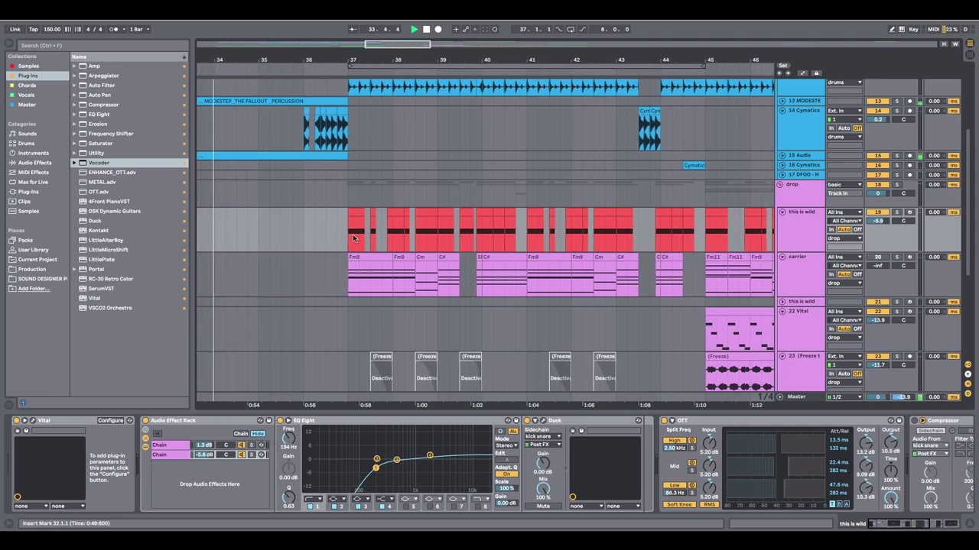
{"action": "scroll", "coordinate": [352, 234], "scroll_direction": "right", "scroll_amount": 5}
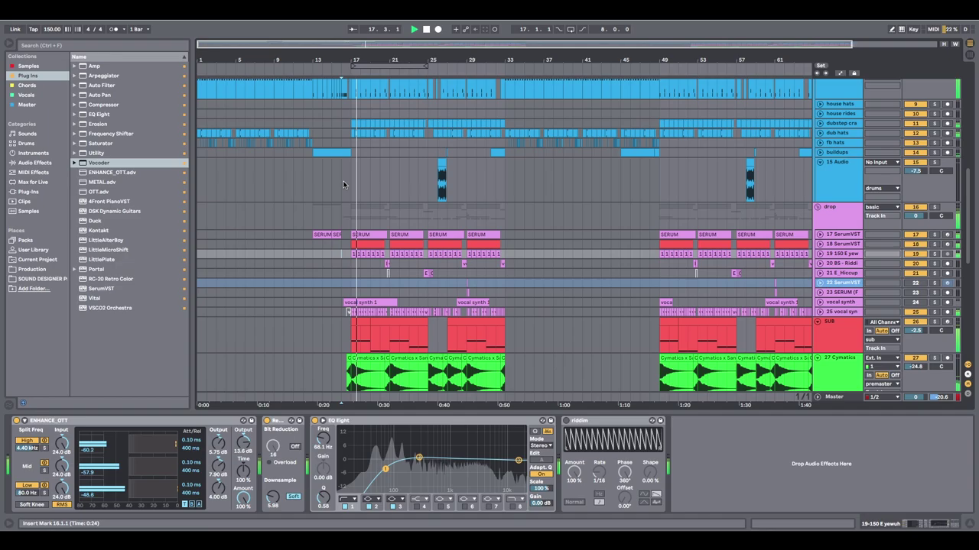
{"action": "scroll", "coordinate": [343, 184], "scroll_direction": "down", "scroll_amount": 5}
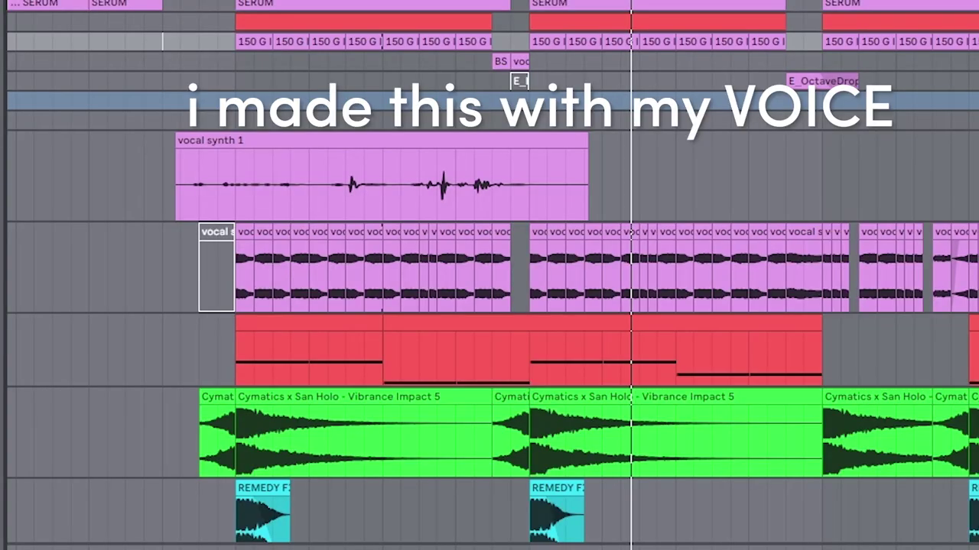
{"action": "left_click", "coordinate": [727, 176]}
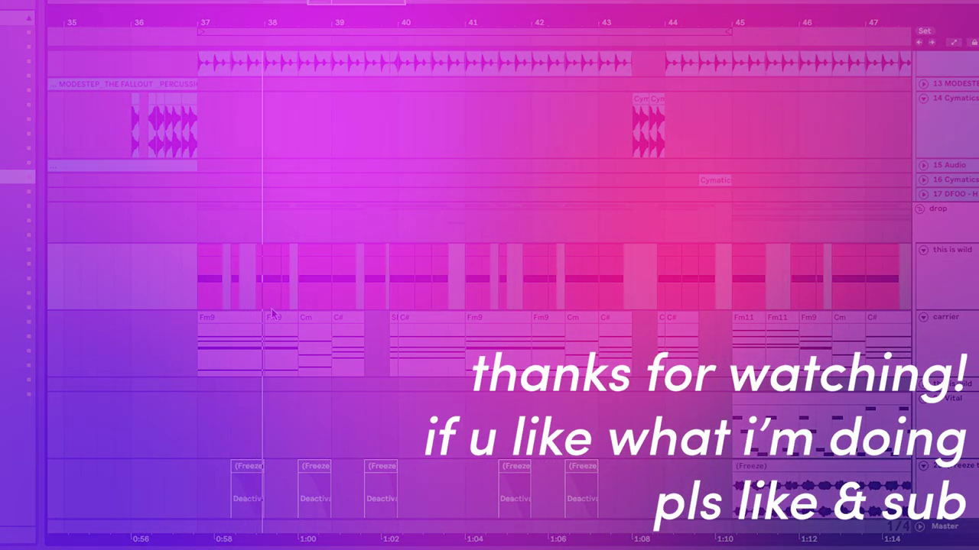
{"action": "scroll", "coordinate": [309, 237], "scroll_direction": "up", "scroll_amount": 5}
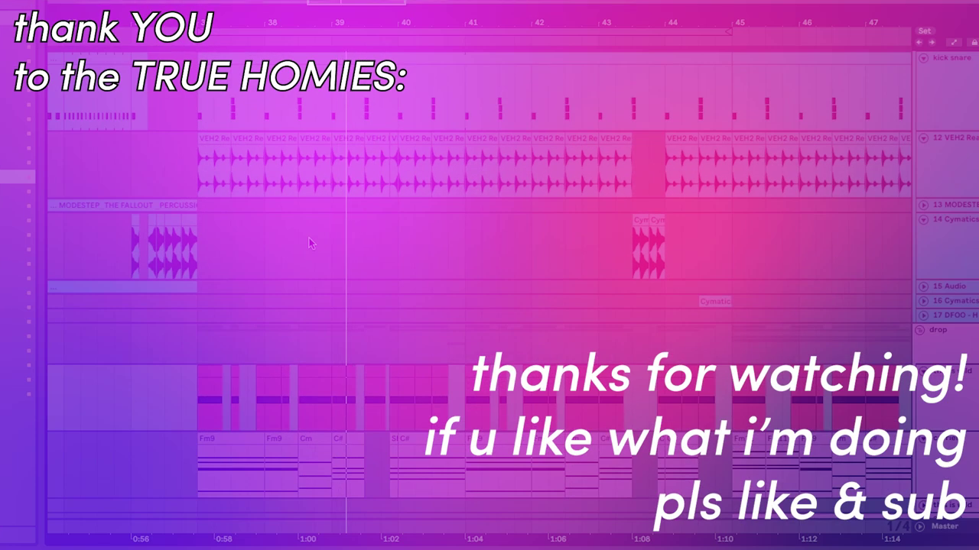
{"action": "scroll", "coordinate": [308, 243], "scroll_direction": "down", "scroll_amount": 8}
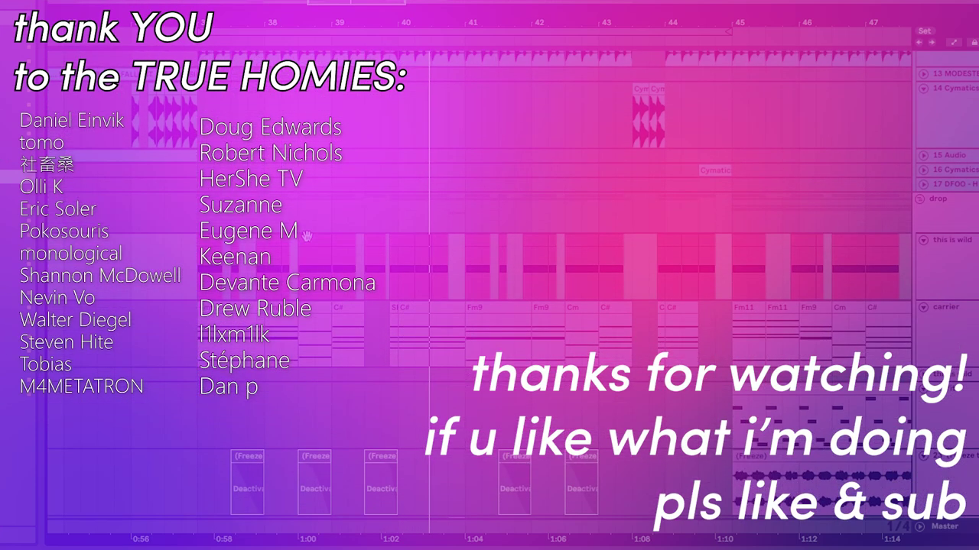
{"action": "scroll", "coordinate": [309, 243], "scroll_direction": "down", "scroll_amount": 3}
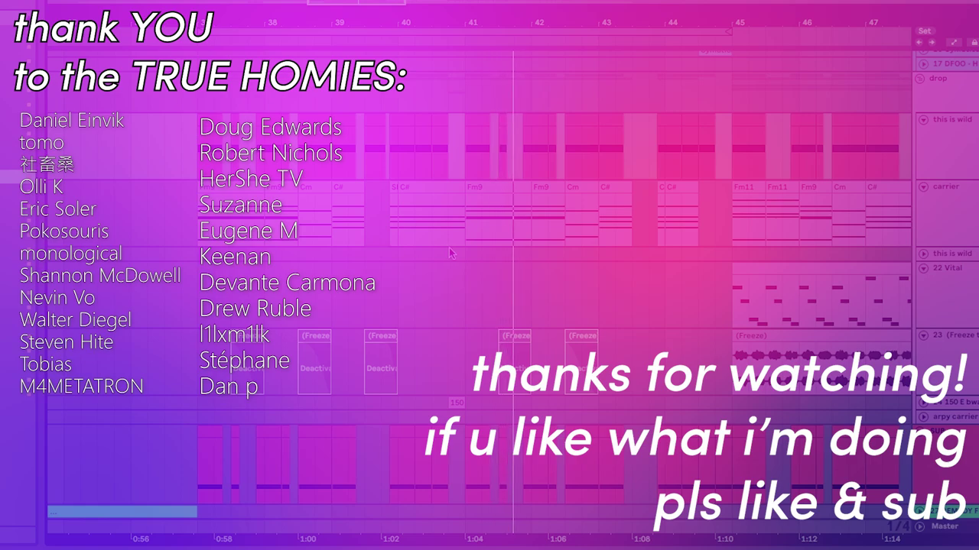